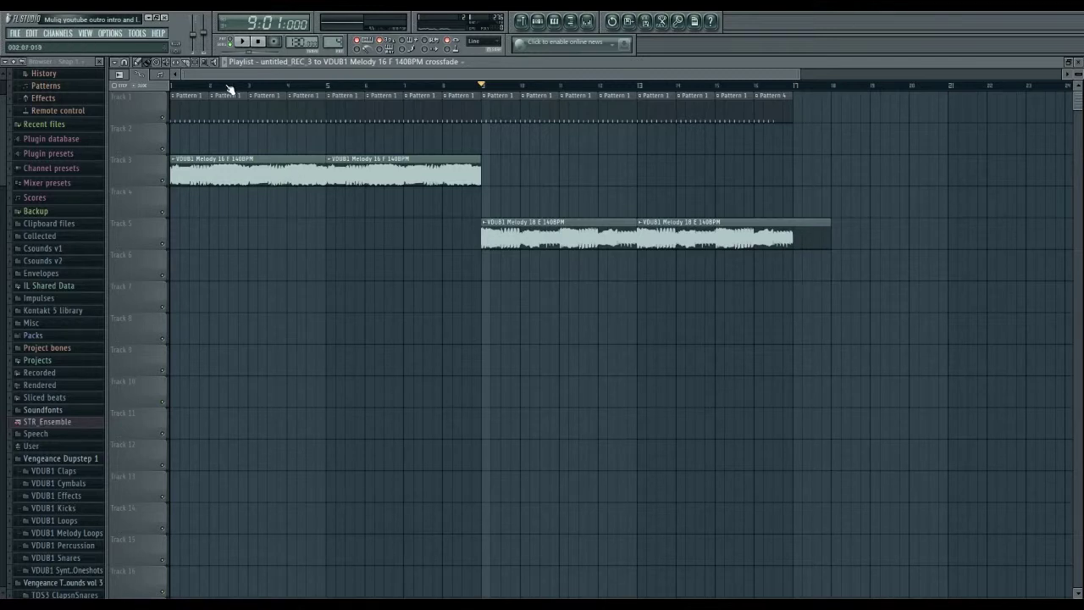
Show the Channel rack and Mixer, open Insert 6's Fruity Parametric EQ 2, and play the song through
key("F6")
left_click_drag(323, 298, 306, 318)
key("F9")
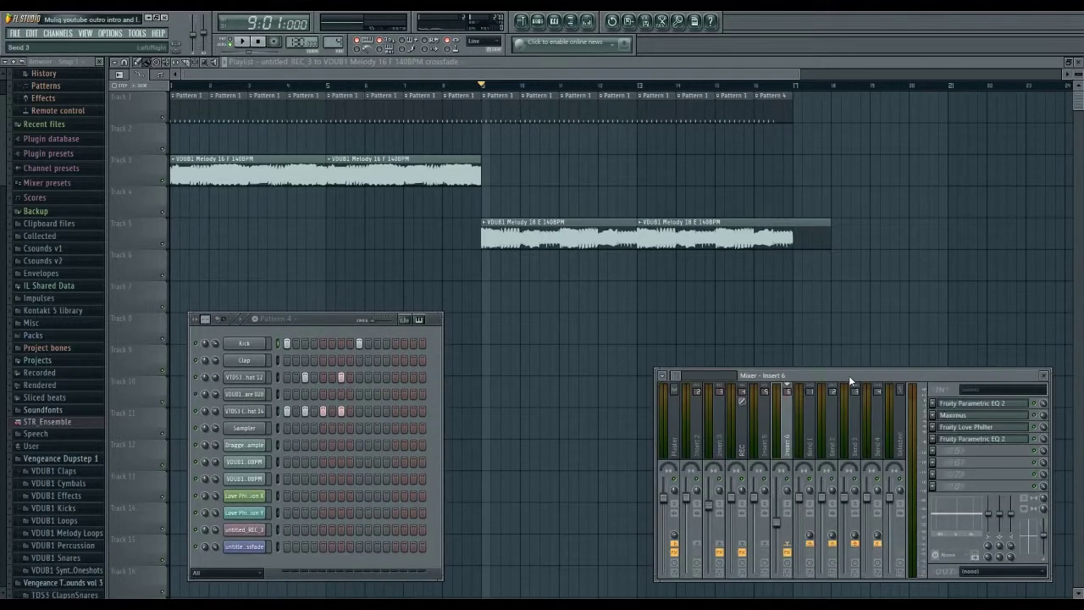
left_click(946, 440)
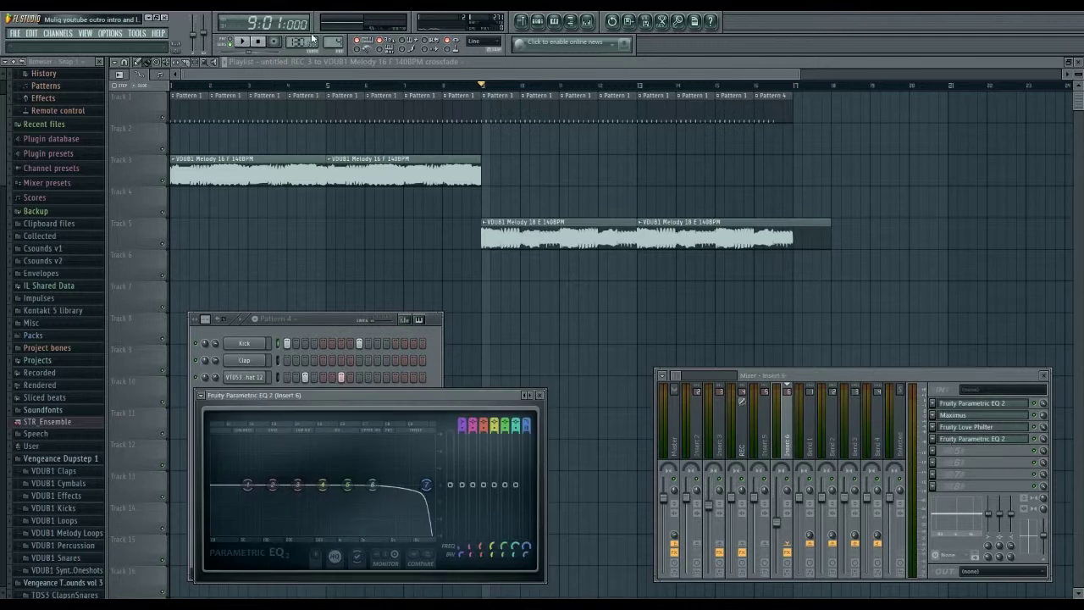
left_click(246, 42)
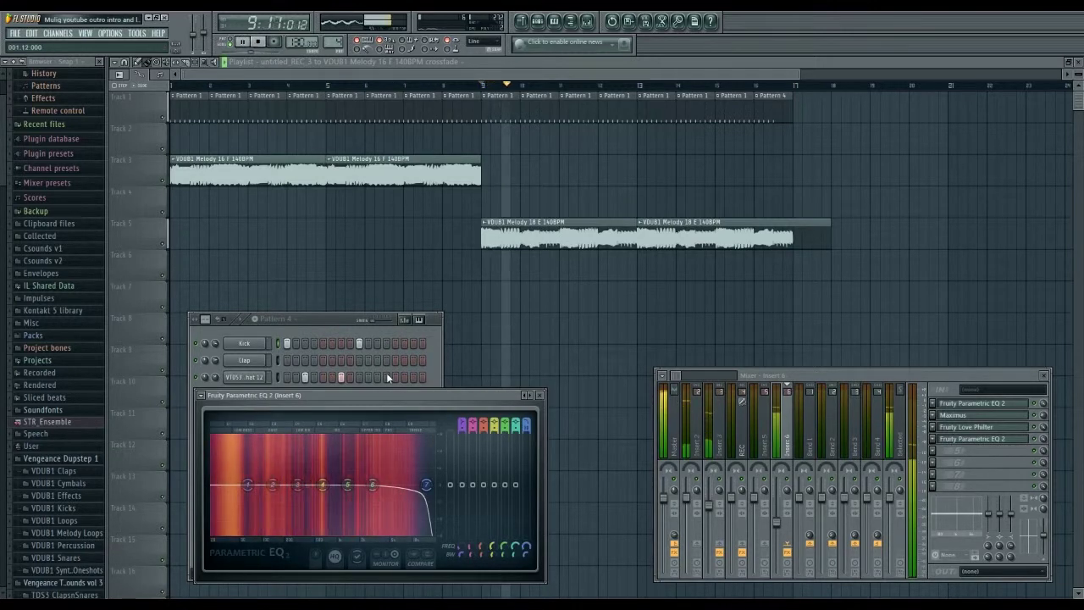
left_click(260, 42)
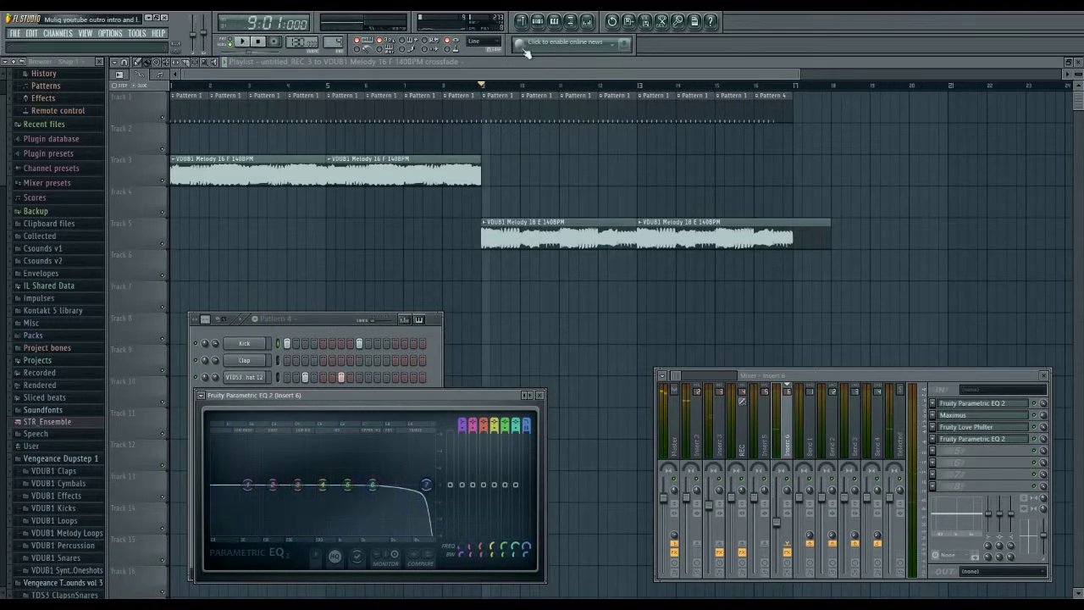
Select bars 9 to 13 on the Playlist ruler and reopen Insert 6's Parametric EQ 2
left_click(489, 91)
left_click_drag(483, 90, 641, 114)
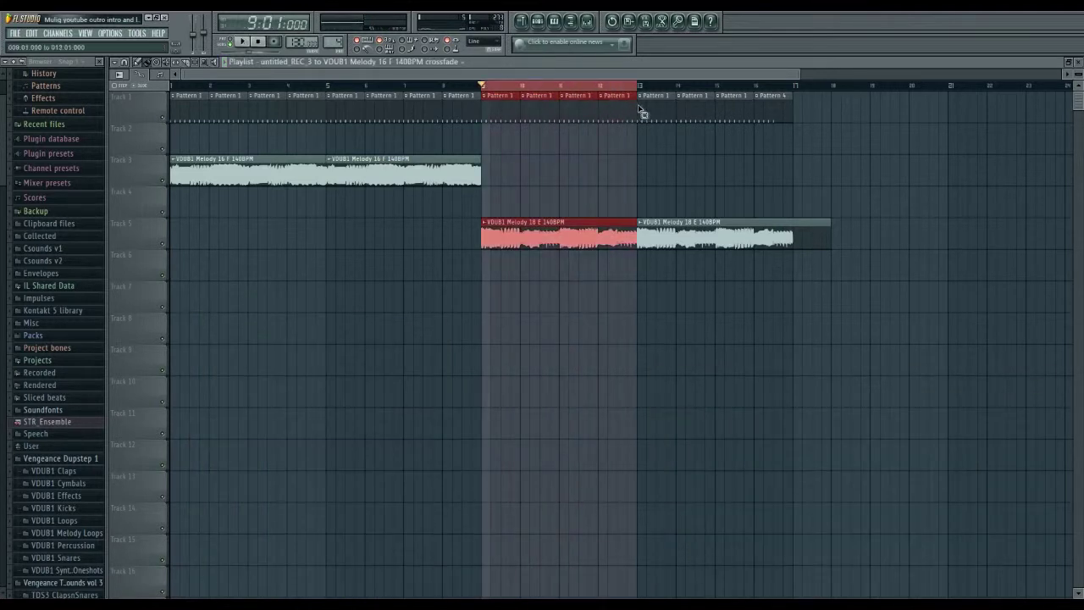
key("F9")
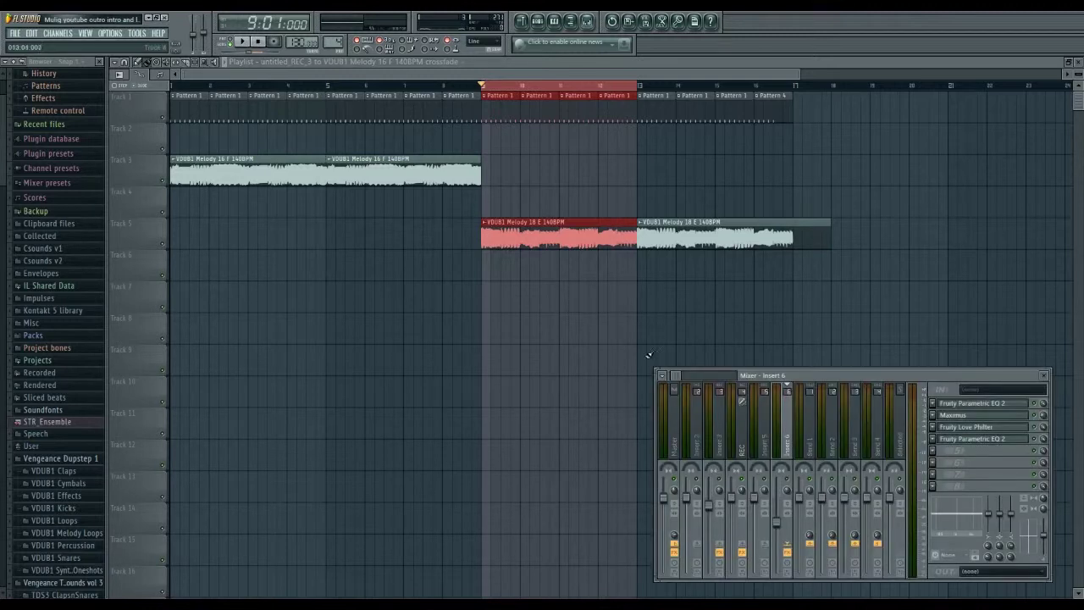
left_click(977, 442)
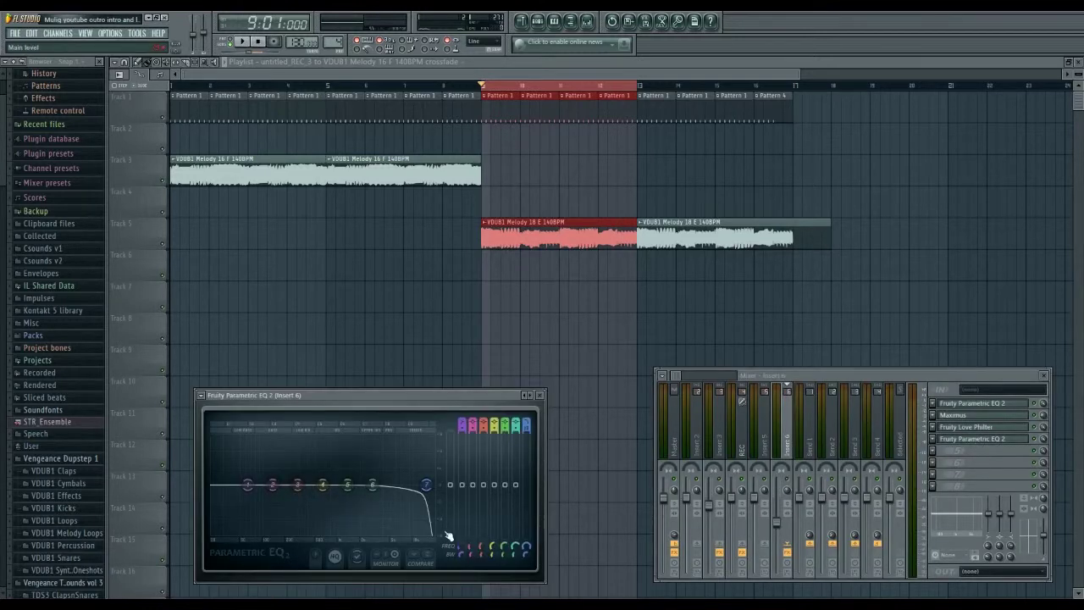
While the selection plays, sweep the Band 7 low-pass cutoff around 358Hz–3400Hz and adjust its width
mouse_move(426, 484)
left_mouse_down()
mouse_move(305, 485)
mouse_move(422, 484)
left_mouse_up()
key("space")
key("space")
left_click_drag(528, 546, 526, 542)
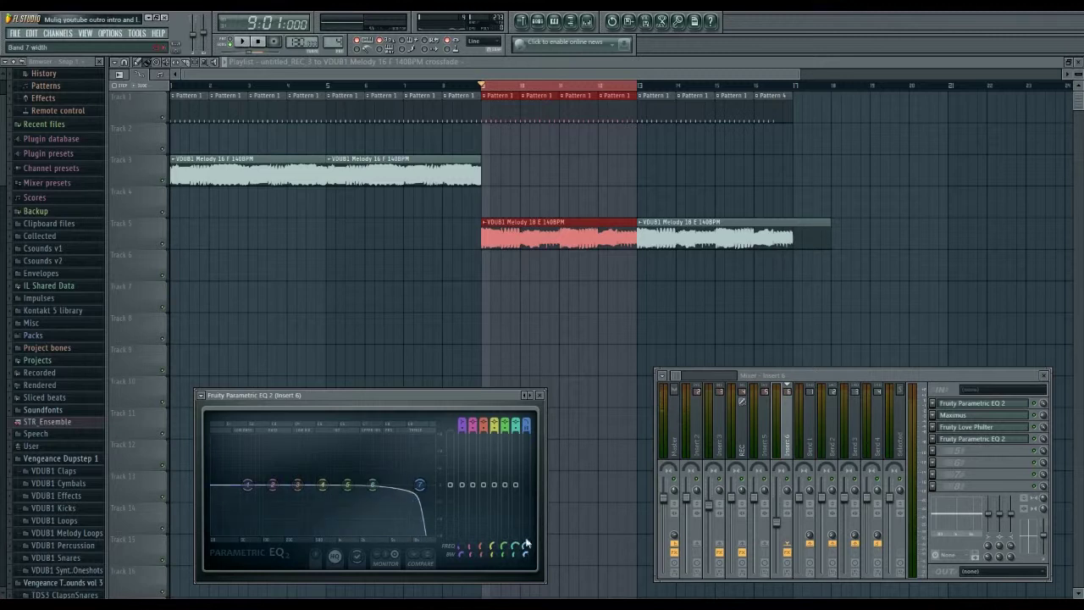
mouse_move(419, 485)
left_mouse_down()
mouse_move(339, 485)
mouse_move(432, 485)
mouse_move(305, 484)
mouse_move(425, 484)
left_mouse_up()
Create an automation clip for the EQ's Band 7 frequency
right_click(527, 550)
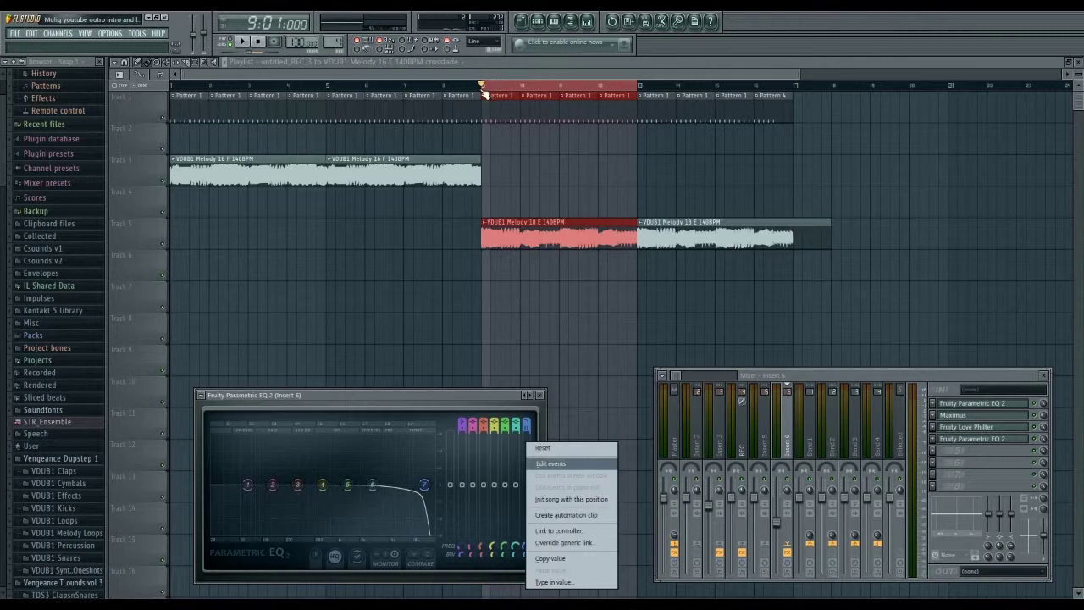
left_click(527, 274)
key("F9")
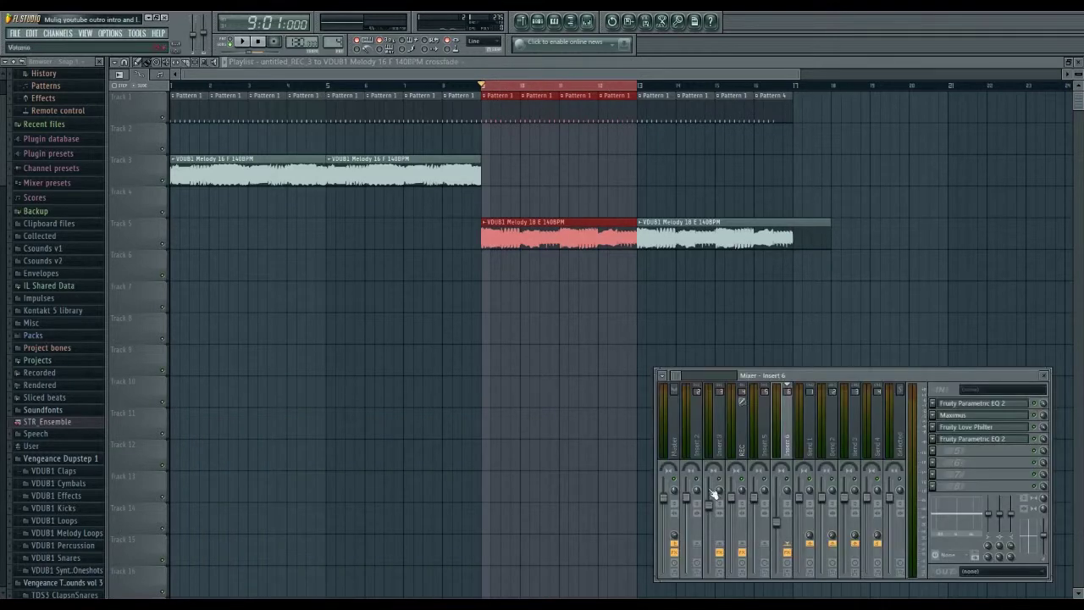
left_click(963, 441)
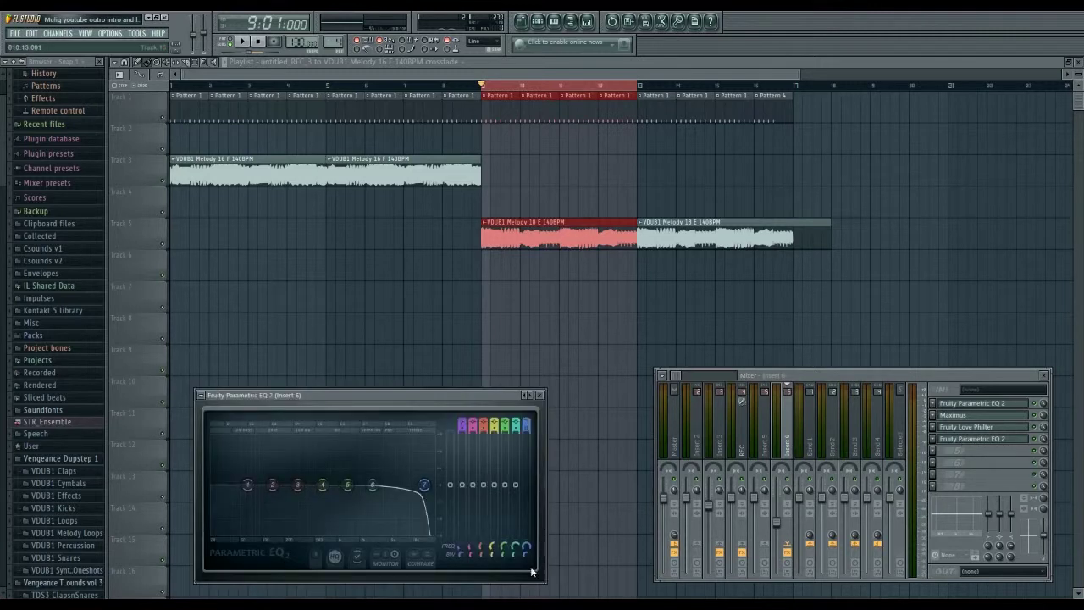
right_click(533, 545)
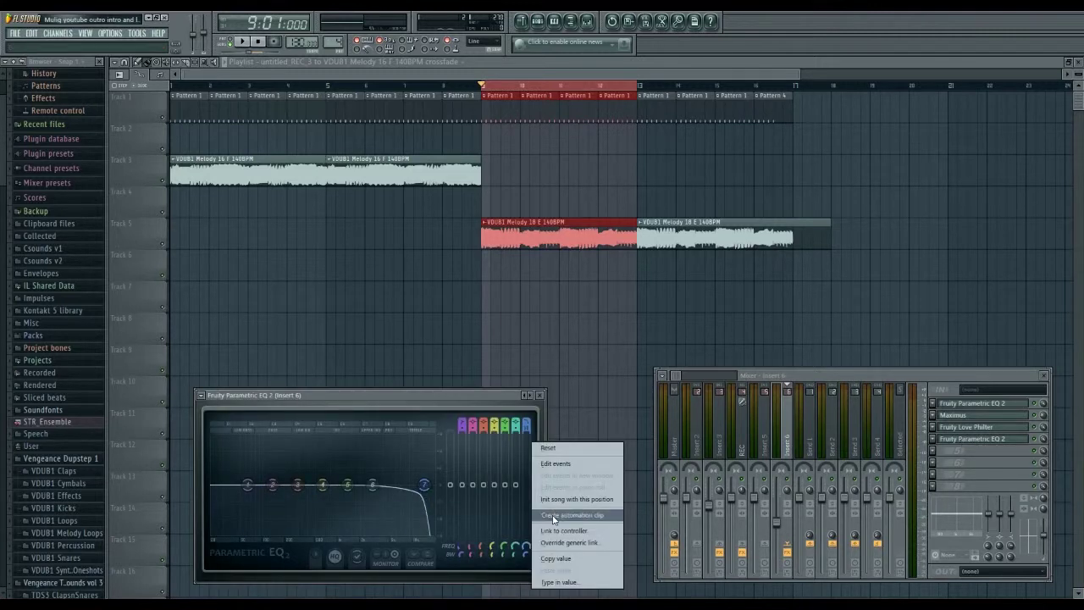
left_click(554, 515)
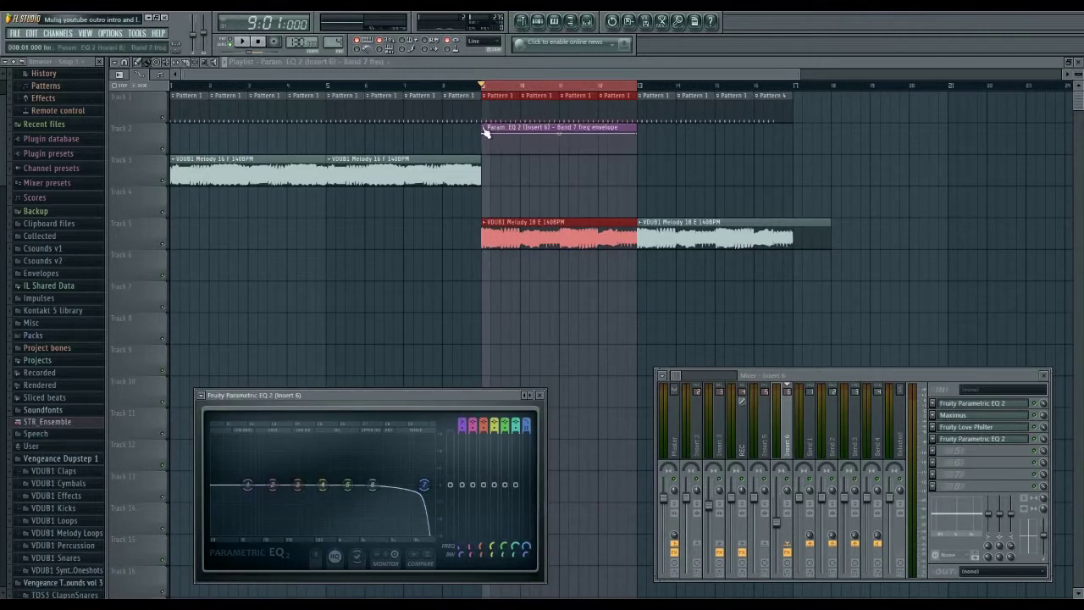
Check the Band 7 filter type and frequency context options, then dismiss them
right_click(426, 493)
mouse_move(439, 515)
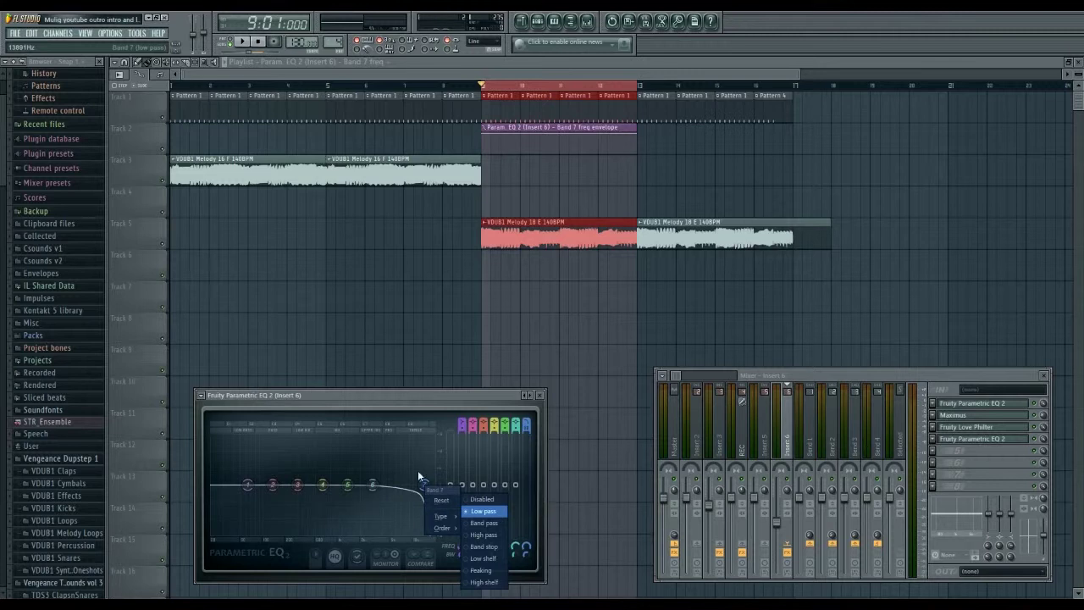
left_click(515, 398)
right_click(525, 550)
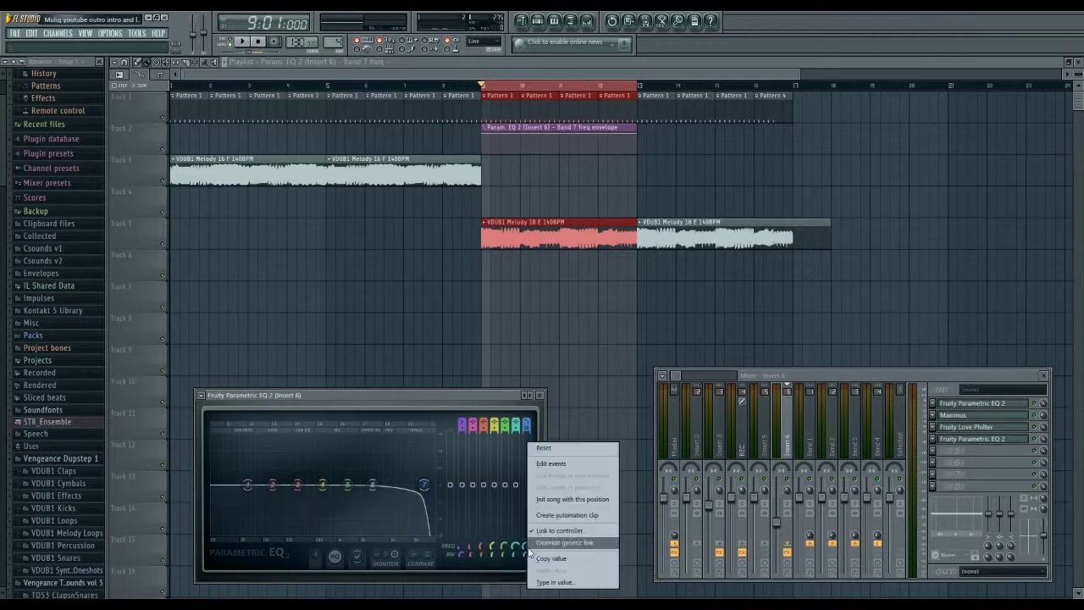
left_click(535, 559)
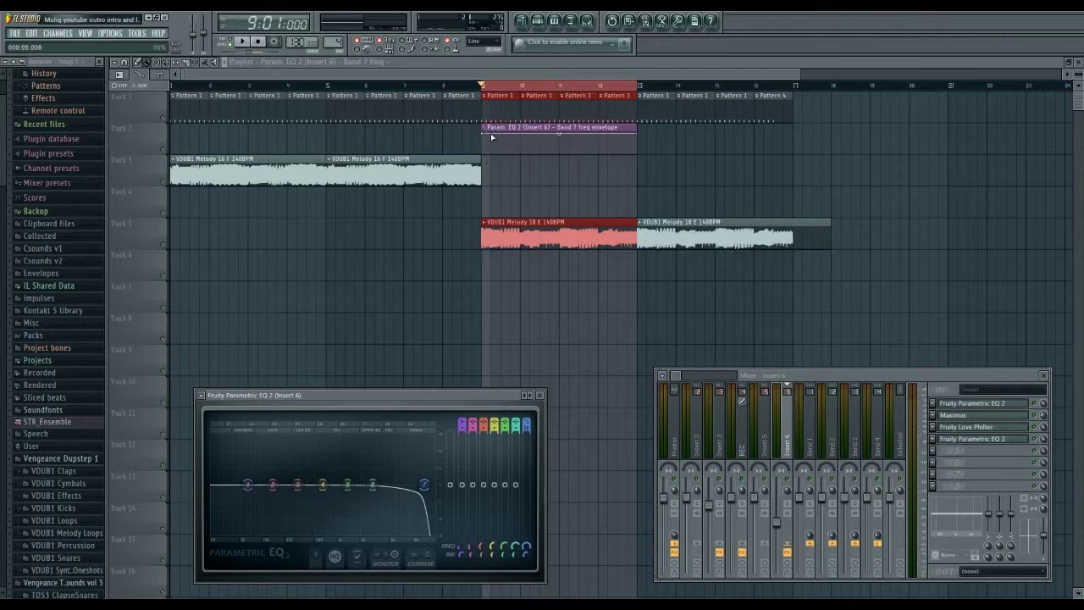
Lower the automation envelope's start point and play the filter sweep with the EQ open
key("space")
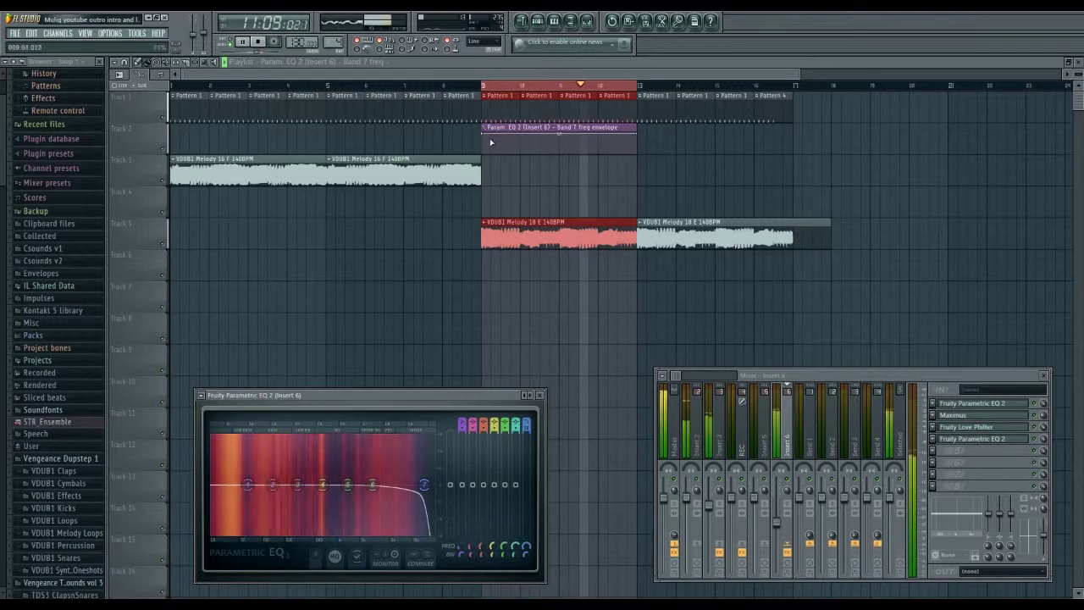
key("space")
left_click_drag(486, 134, 484, 146)
key("F9")
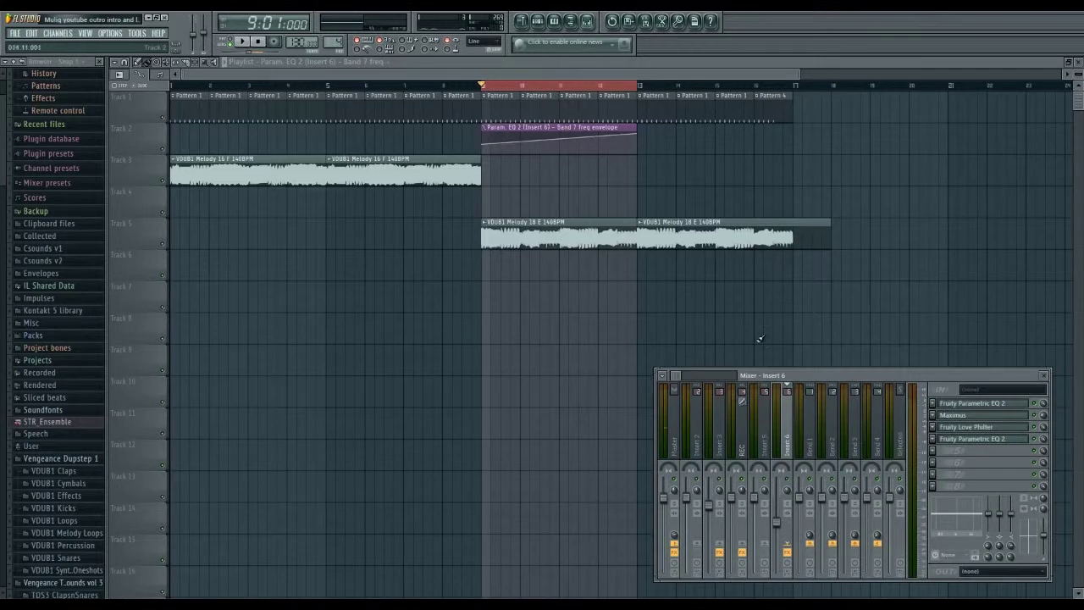
left_click(989, 440)
key("space")
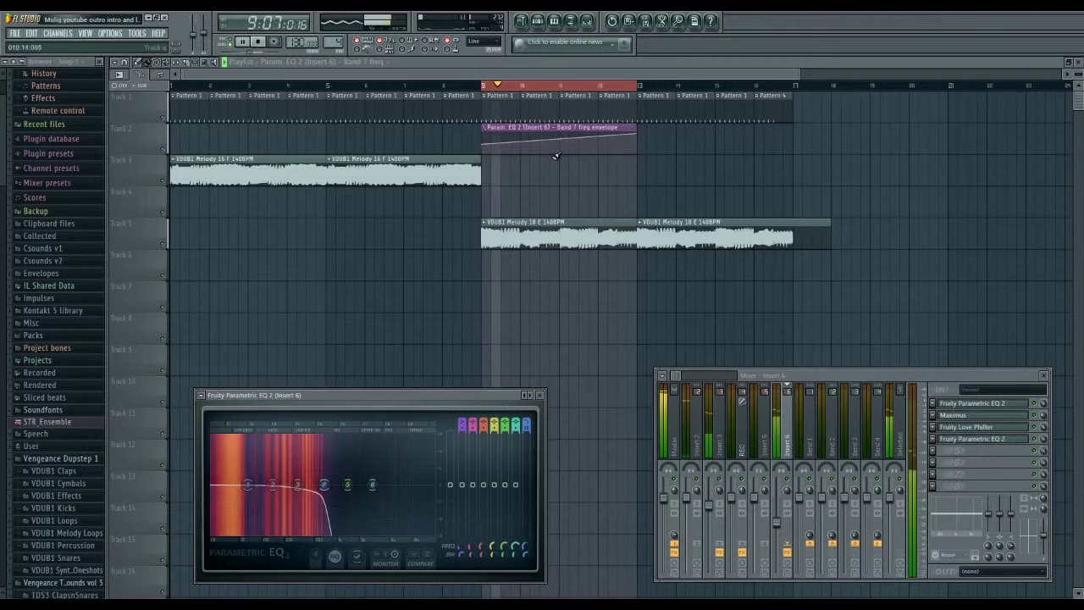
key("space")
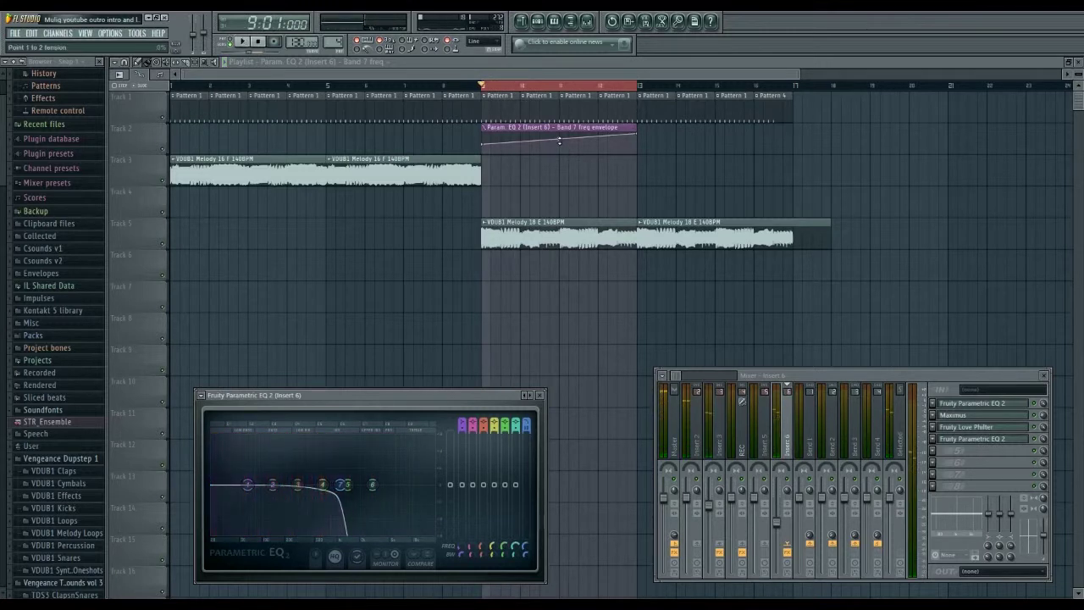
Curve the envelope between its first two points, listen, then flatten it into a straight rise
key("F12")
left_click_drag(559, 136, 559, 142)
key("space")
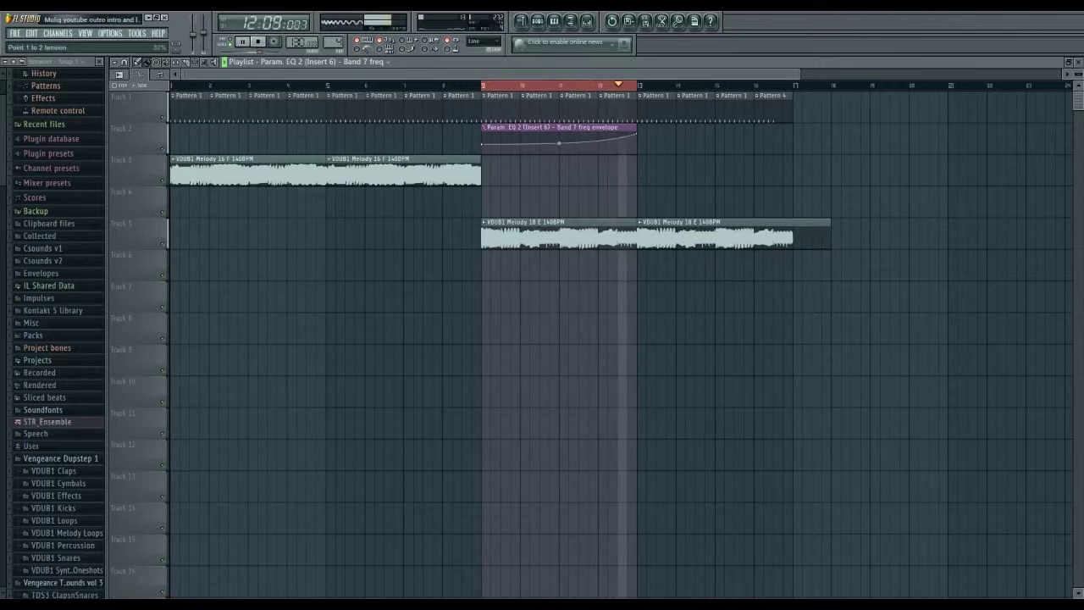
key("space")
left_click_drag(559, 142, 569, 170)
Add a middle envelope point dragged downward to form a dip, then start playback
key("F9")
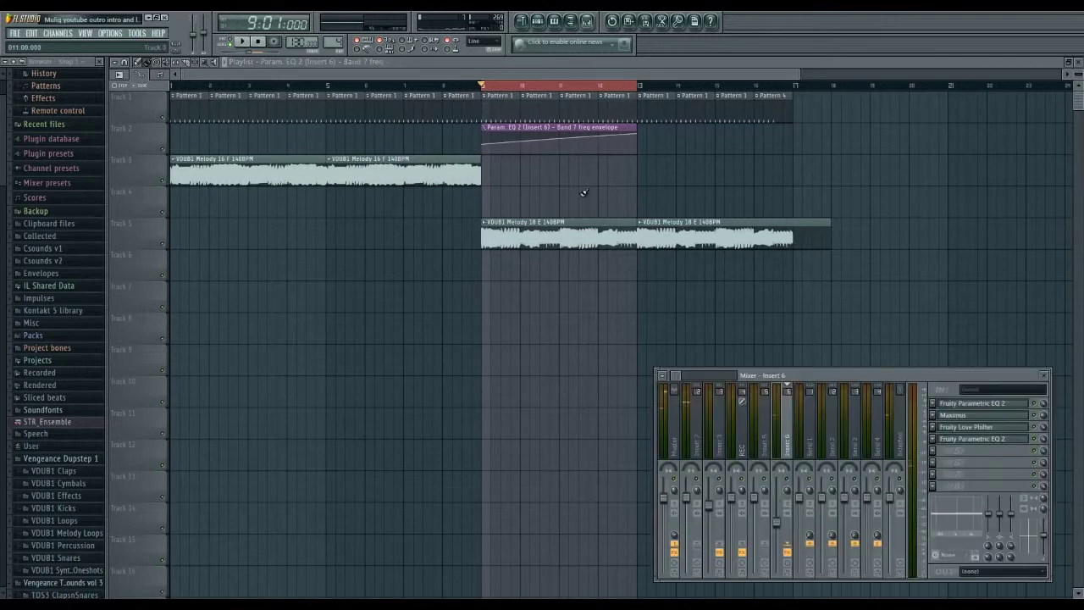
left_click(986, 441)
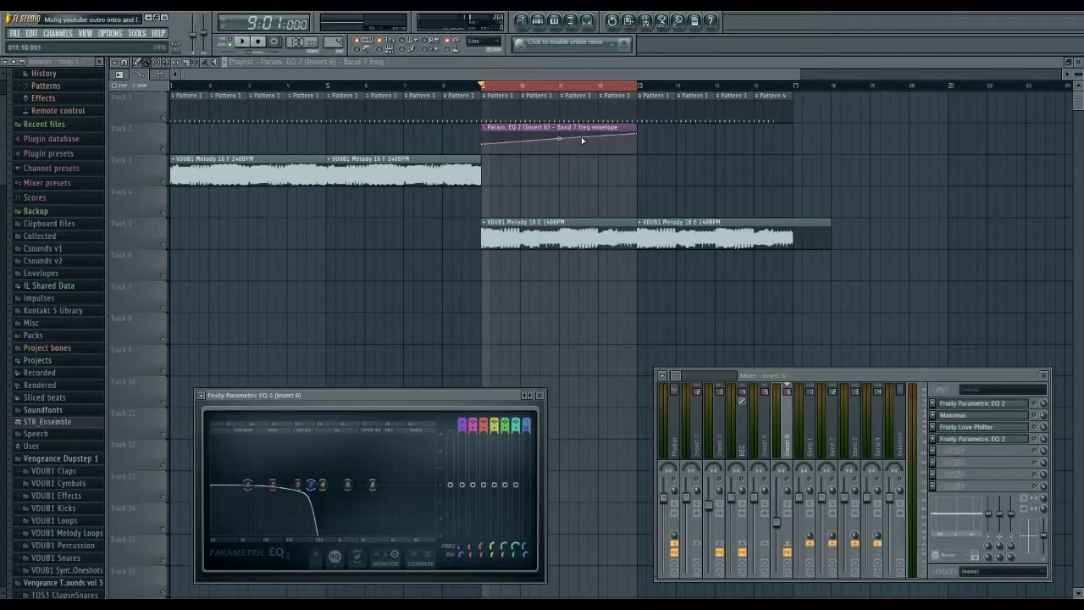
key("F12")
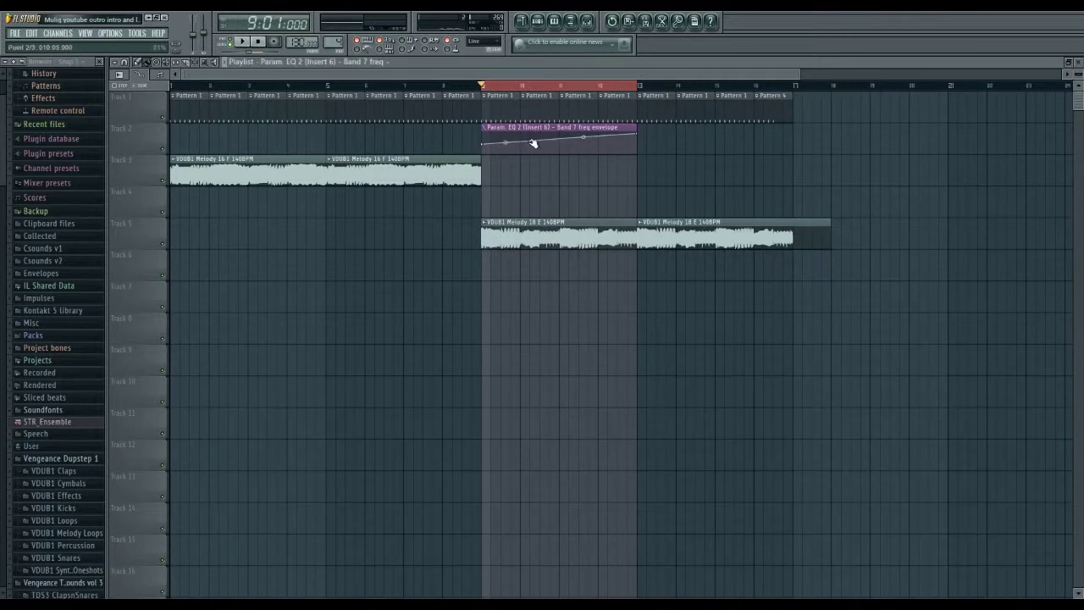
left_click_drag(534, 141, 553, 151)
key("space")
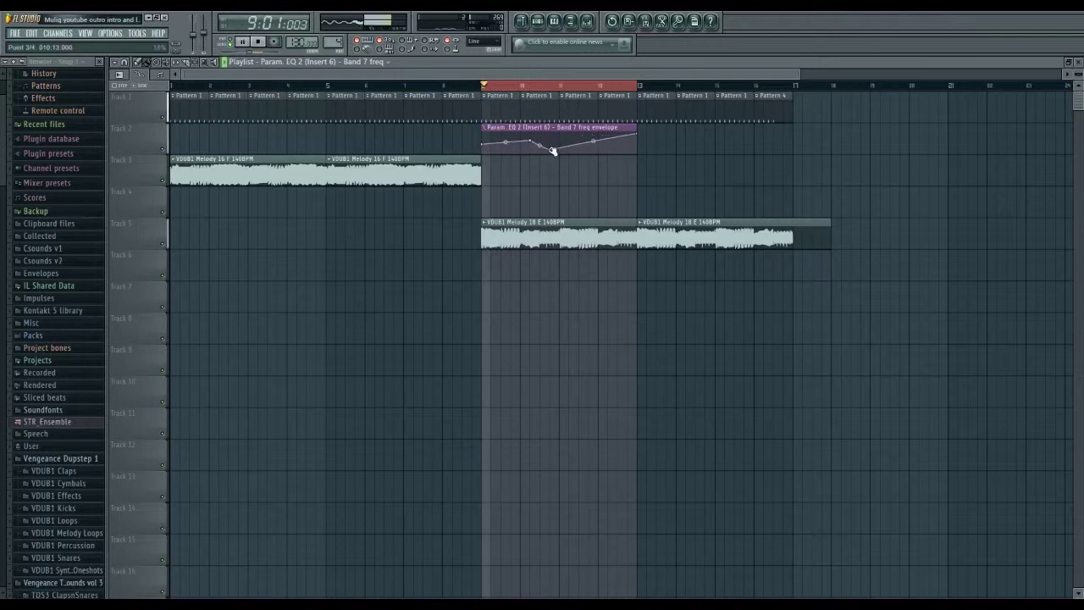
Fine-tune the dip point's height while watching Insert 6's EQ 2, then stop and raise the EQ window
left_click_drag(552, 150, 555, 148)
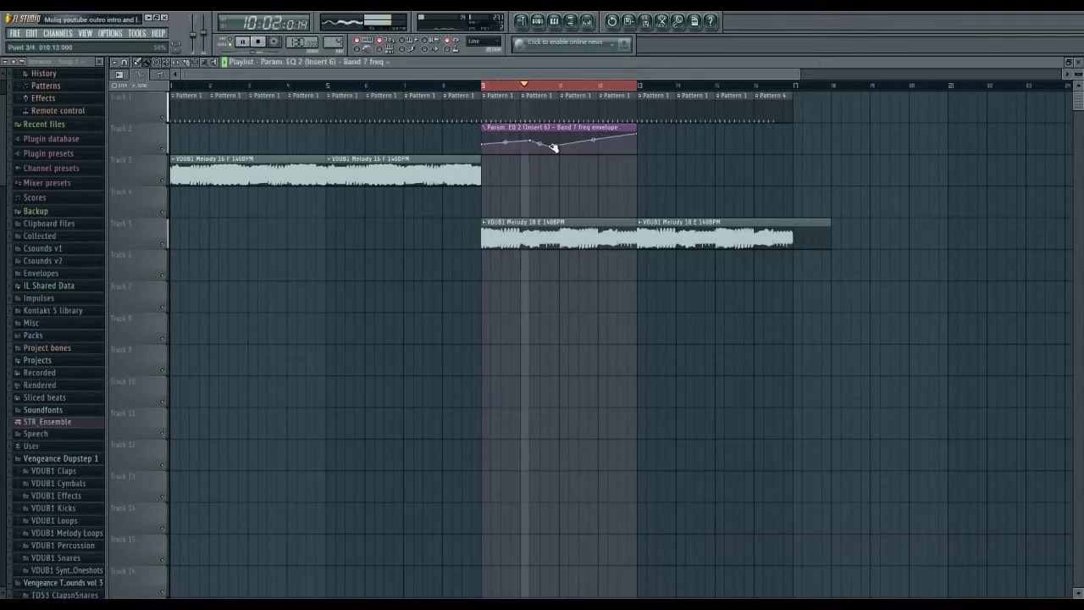
key("F9")
left_click(990, 439)
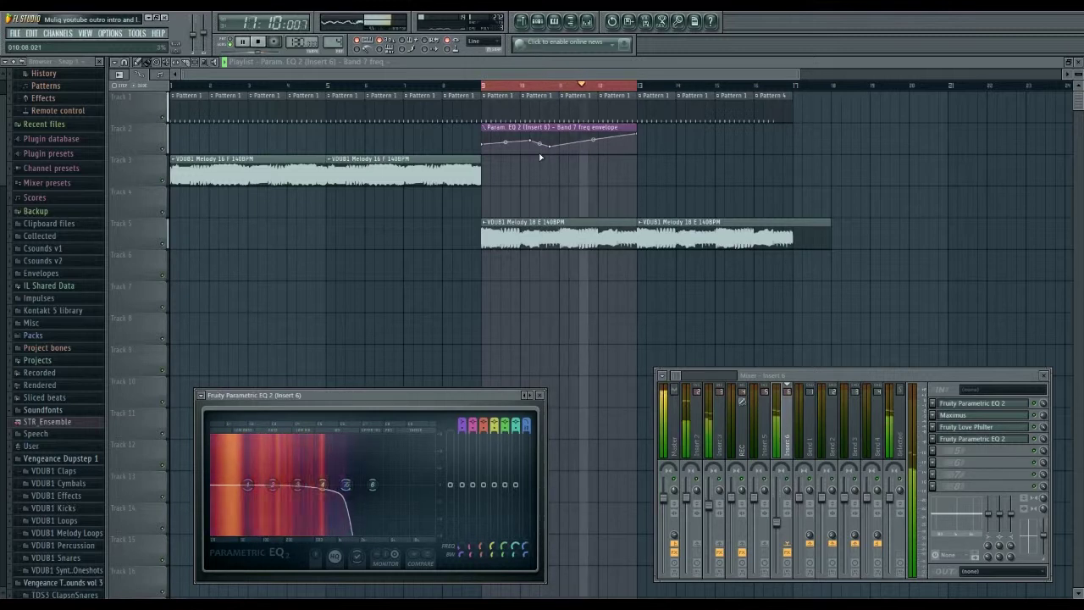
key("space")
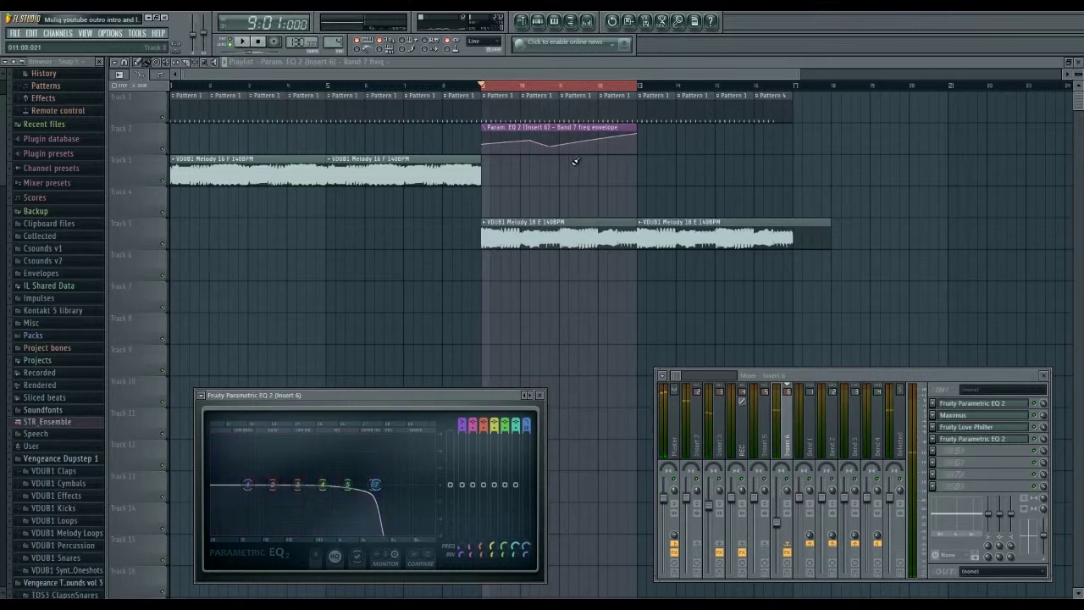
left_click_drag(479, 395, 484, 357)
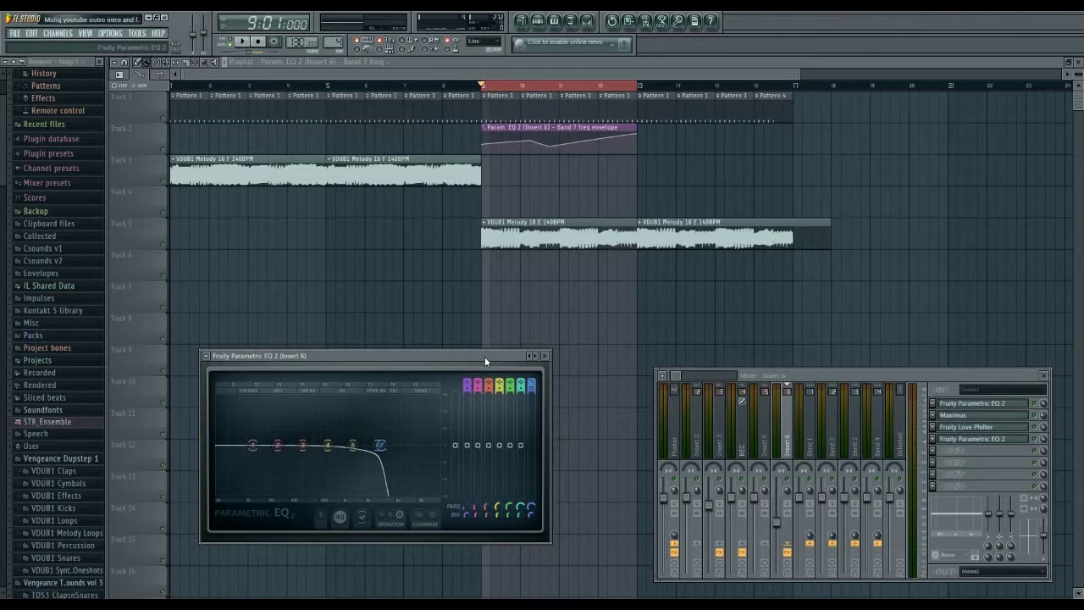
Delete the Band 7 freq automation clip from track 2
left_click_drag(484, 357, 477, 377)
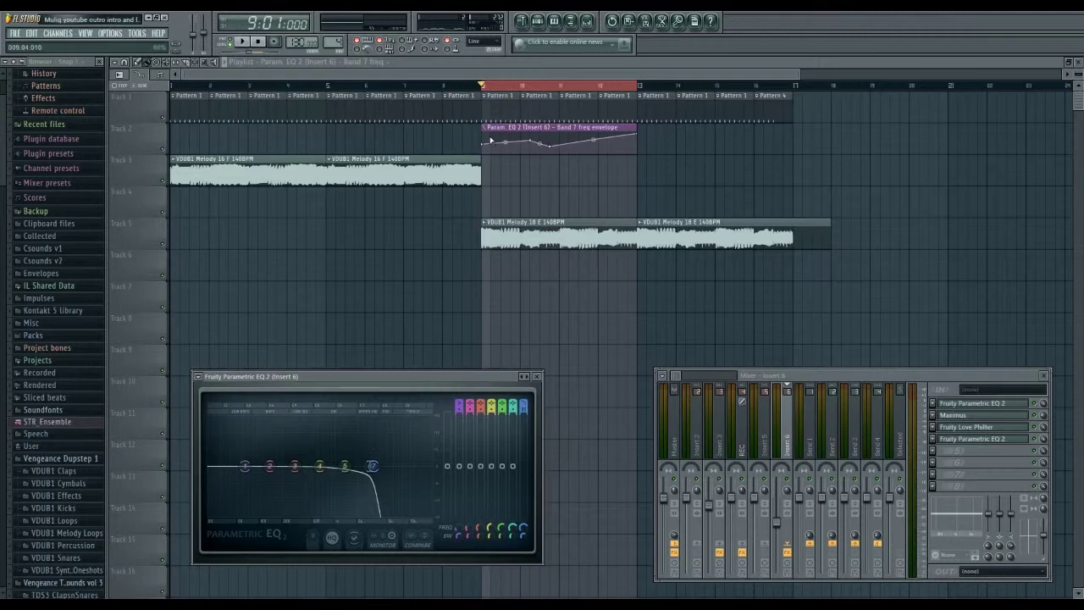
right_click(503, 135)
key("F12")
Reopen Insert 6's Parametric EQ 2 and arm recording for 'Automation & score'
key("F6")
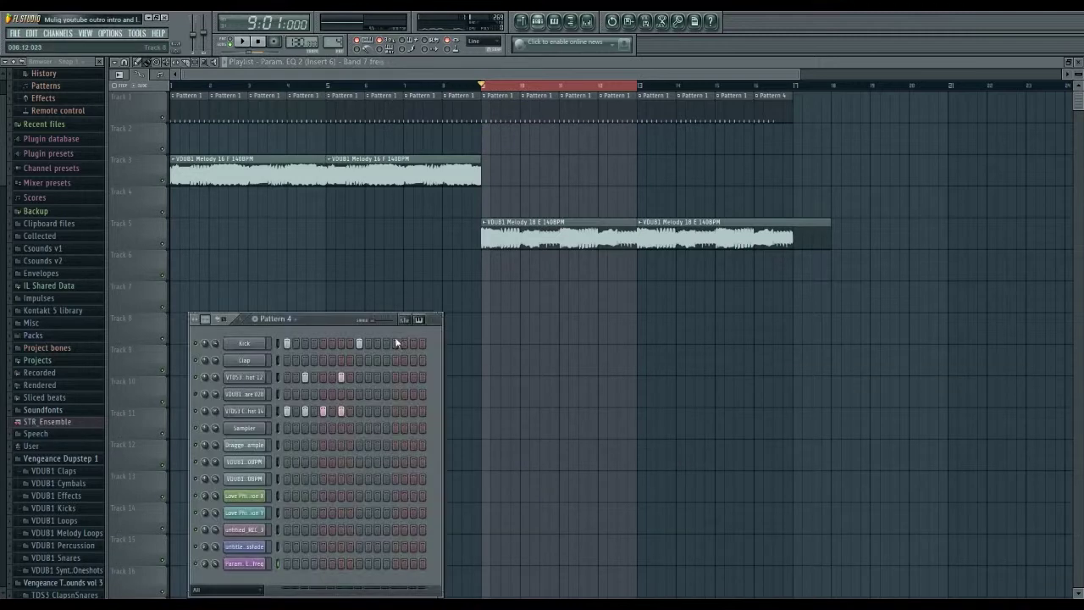
key("F9")
left_click(988, 439)
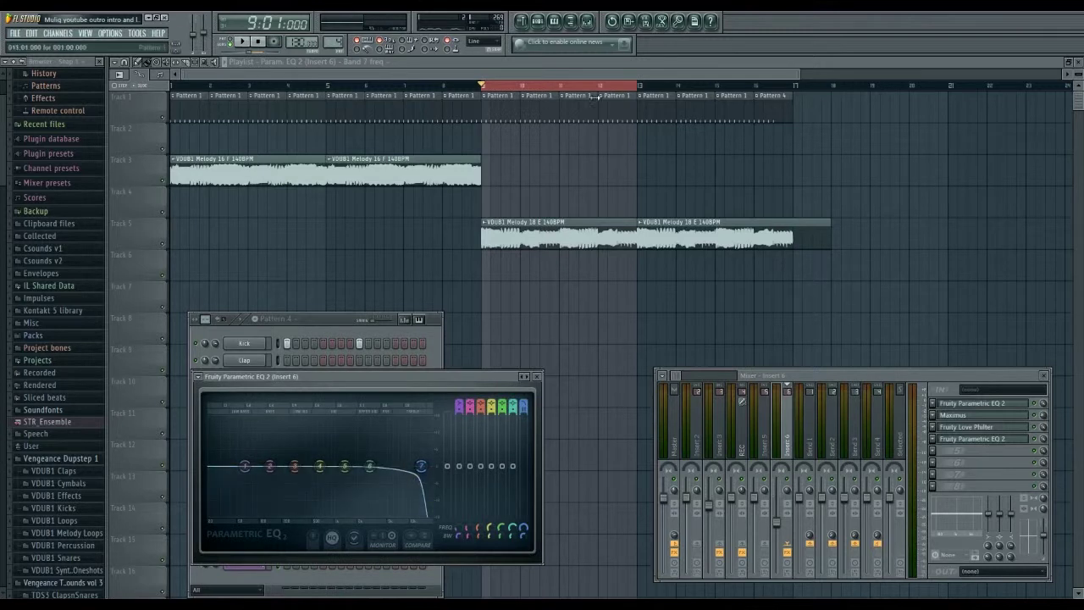
left_click(277, 42)
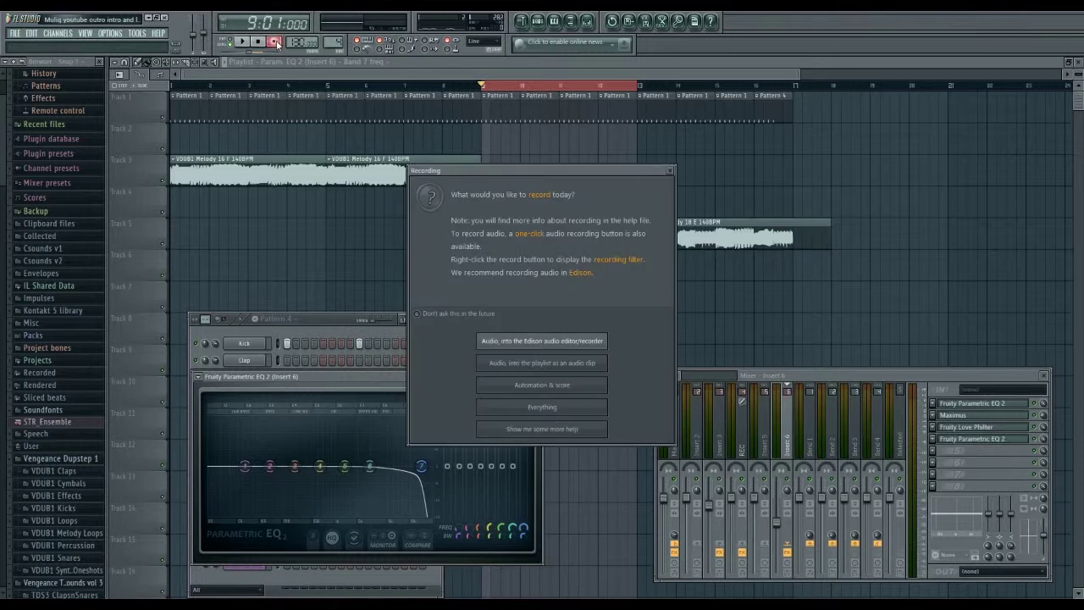
left_click(527, 386)
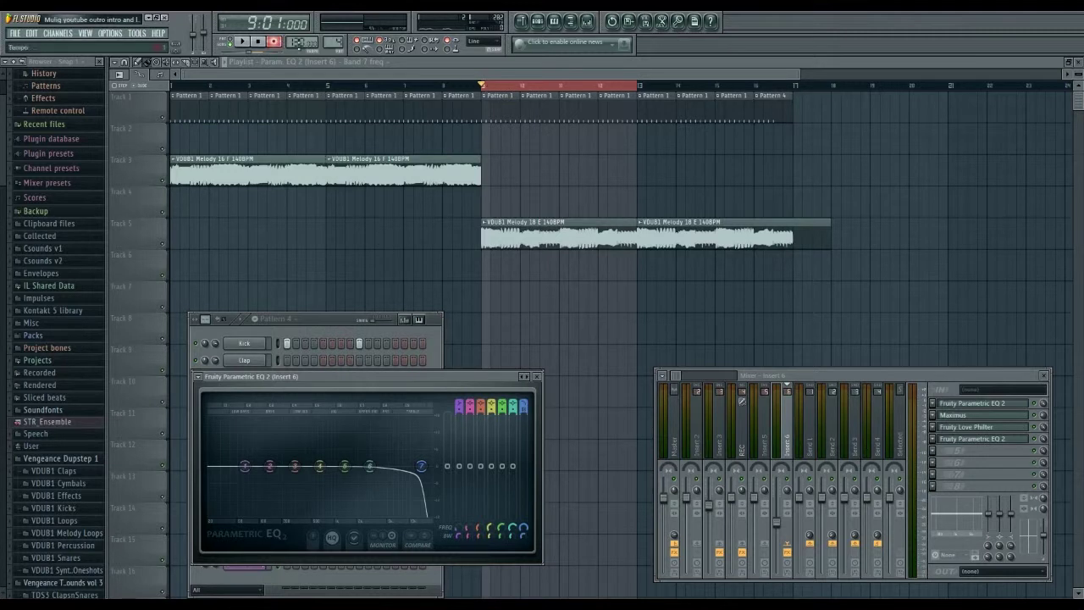
Record a downward Band 7 low-pass frequency sweep during playback, then stop
left_click(244, 43)
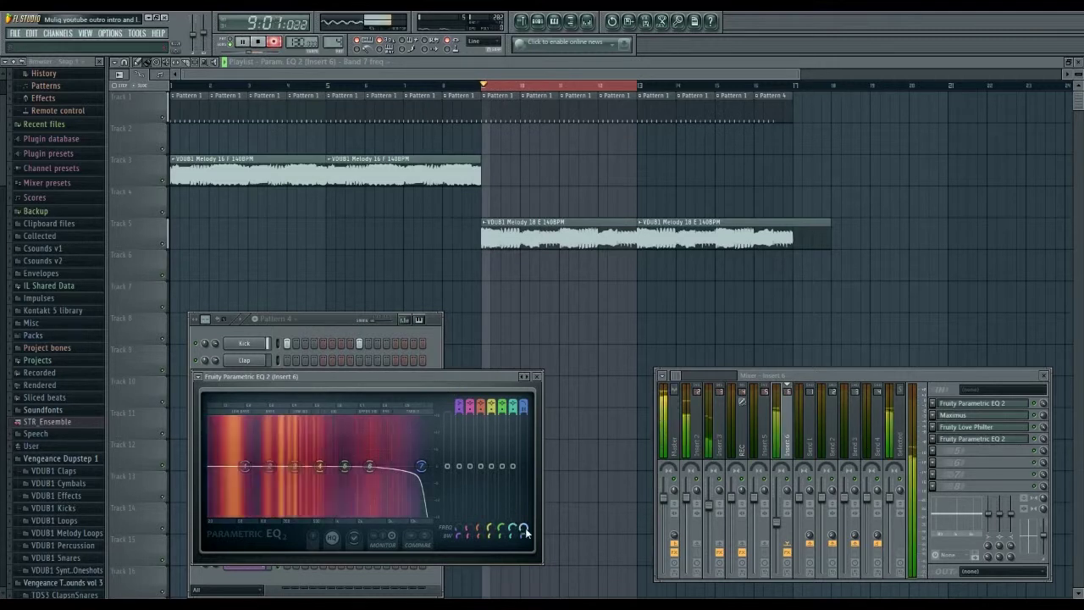
left_click_drag(421, 466, 330, 466)
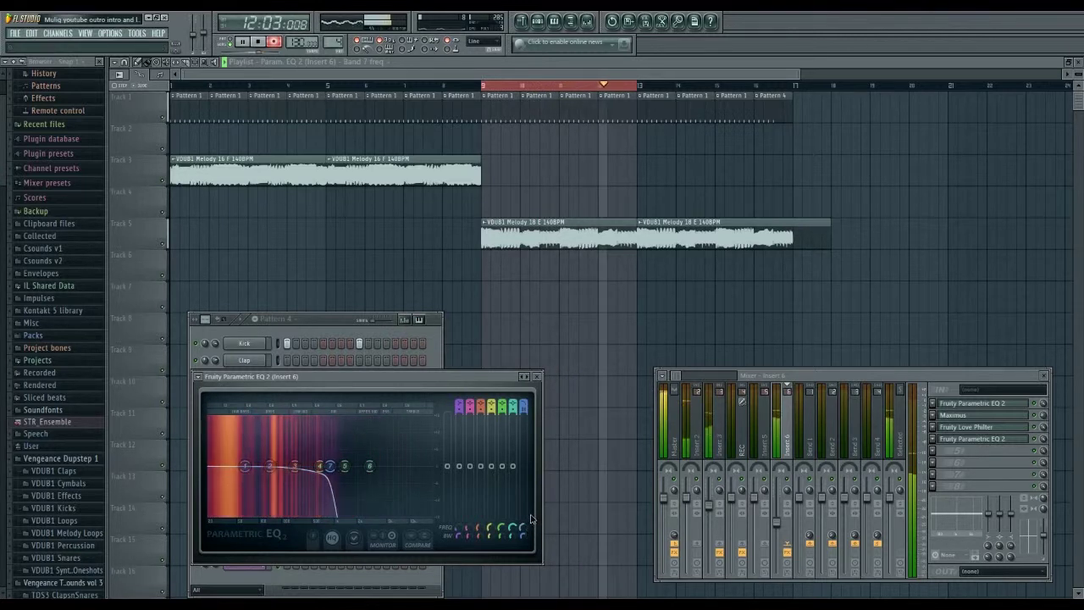
scroll(525, 527, "up", 10)
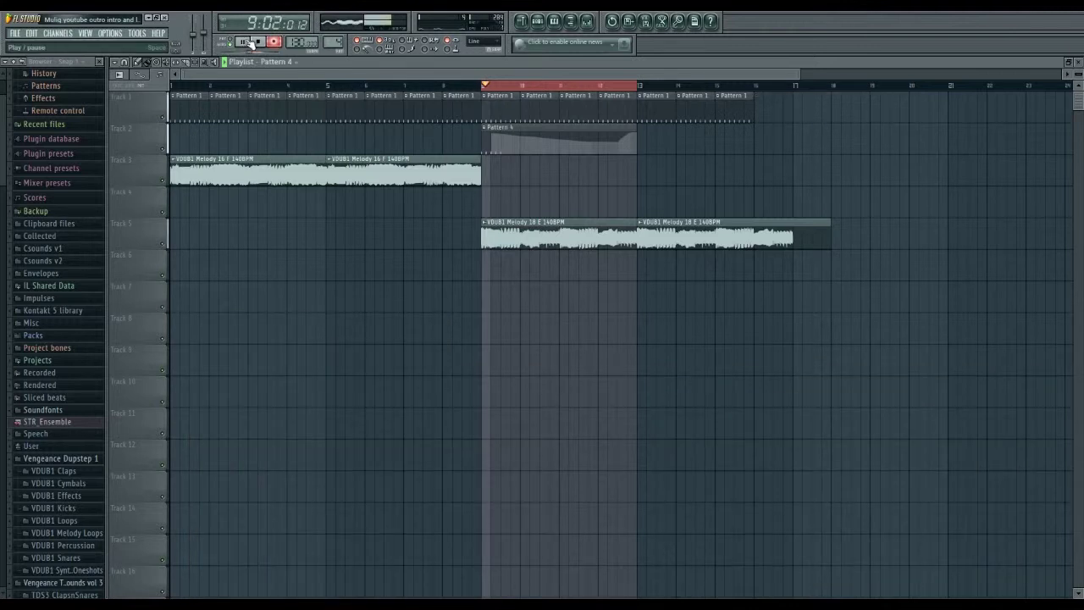
left_click(258, 43)
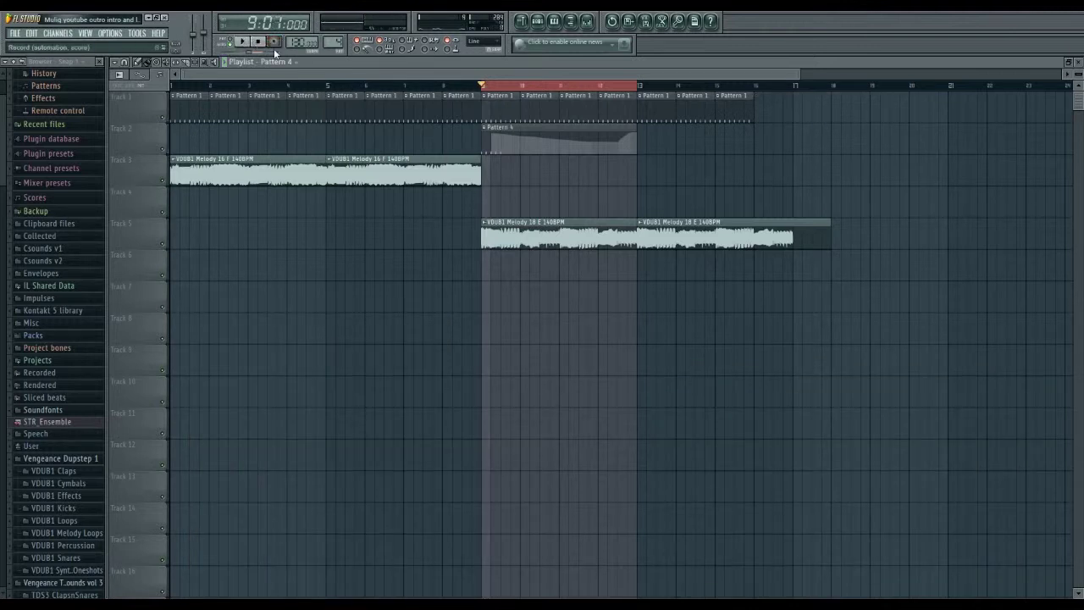
Play back the recorded sweep with Insert 6's Parametric EQ 2 showing
left_click(242, 43)
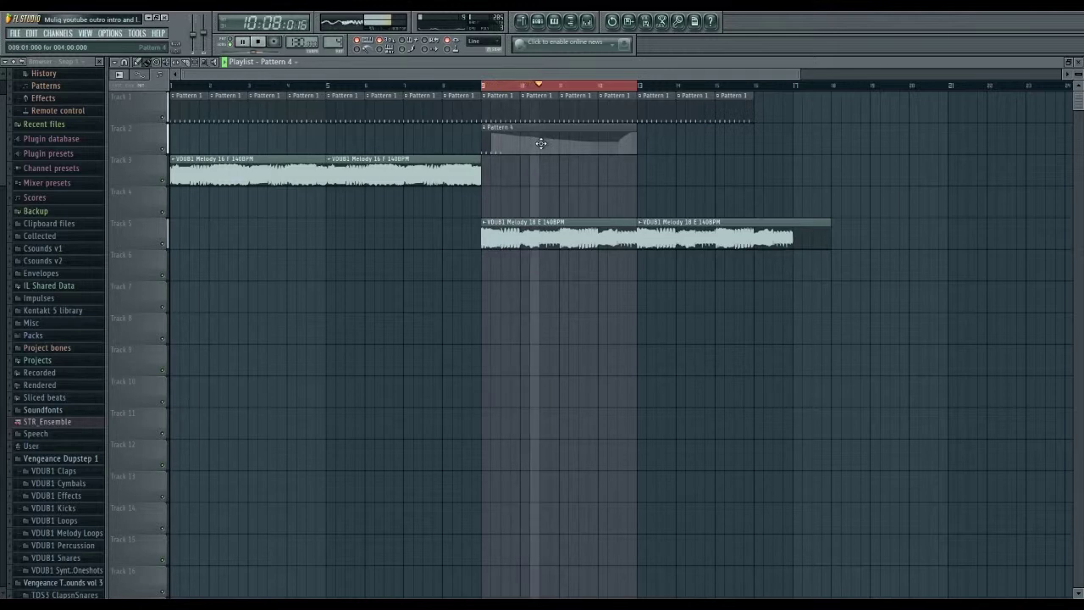
key("F9")
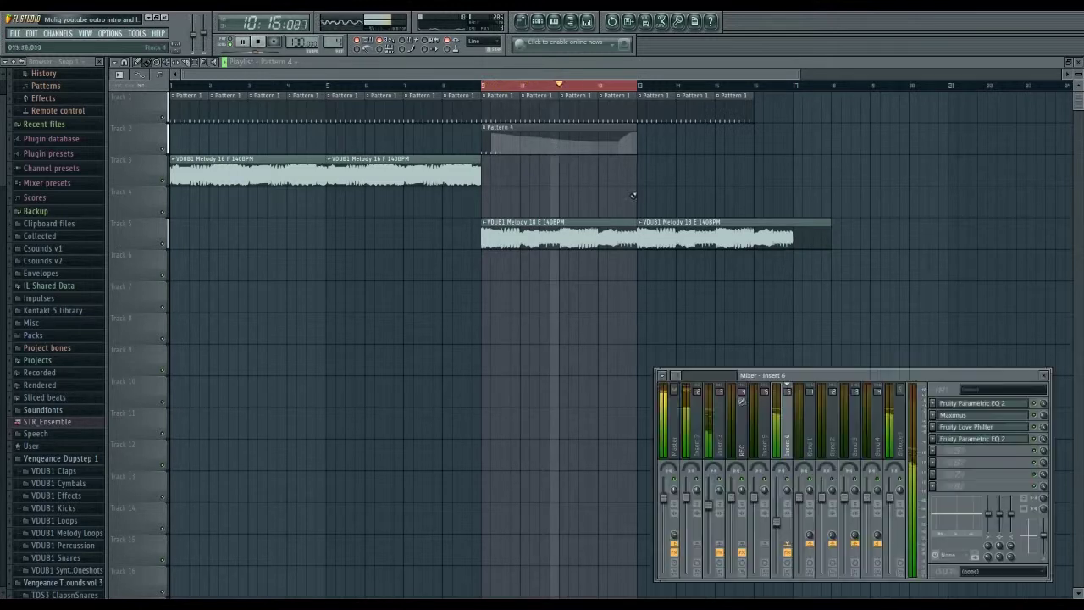
left_click(983, 439)
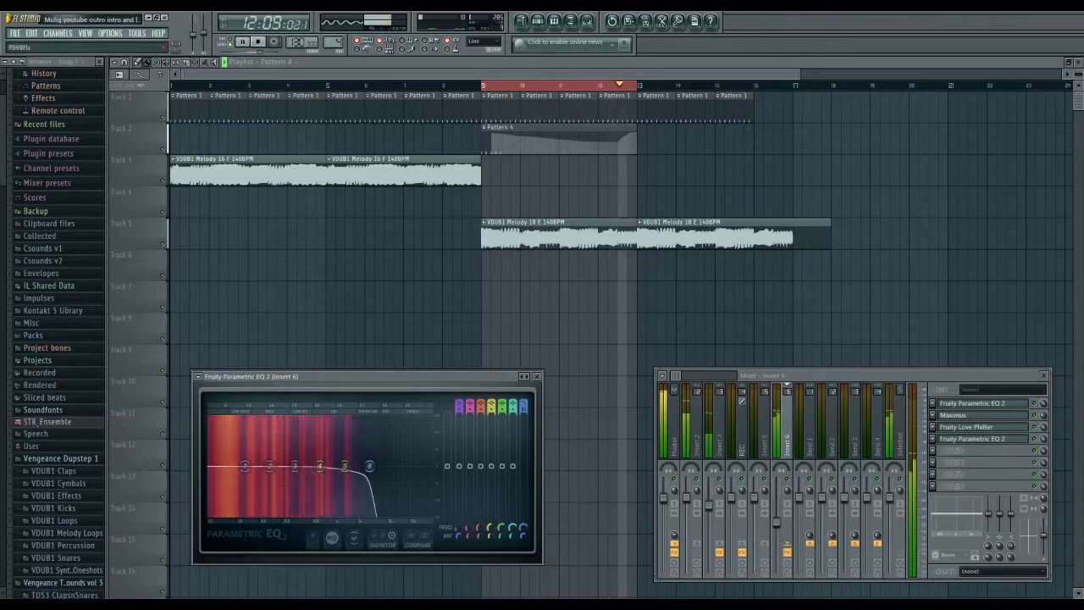